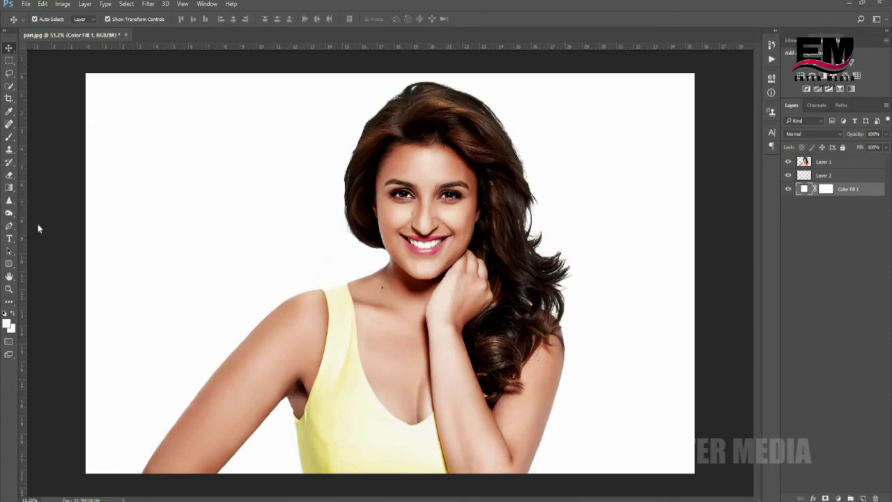
- Select the Gradient Tool and check its flyout of related fill tools
left_click(9, 187)
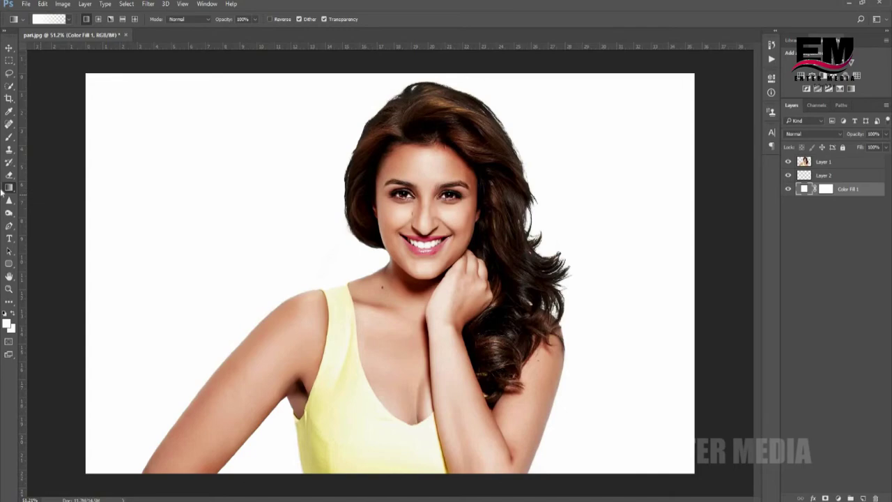
left_click_drag(10, 192, 46, 194)
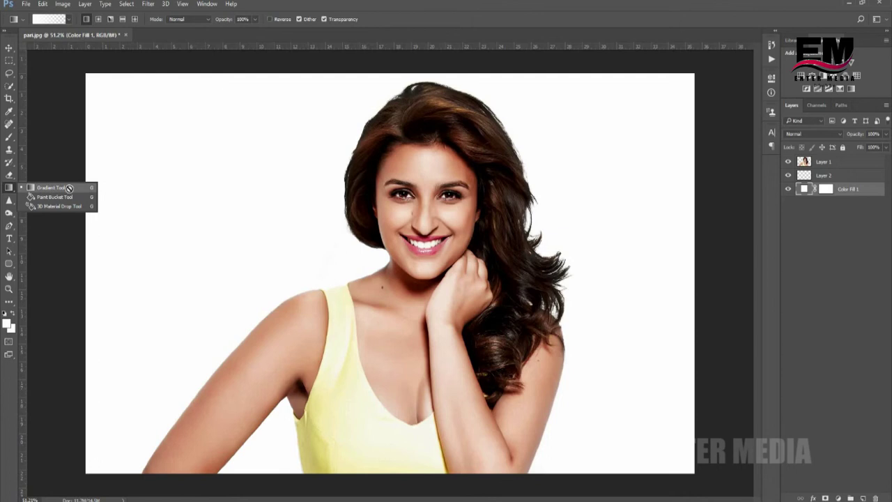
- Make Layer 2 active, hide the portrait on Layer 1, and keep the Gradient Tool selected
left_click(64, 229)
left_click(846, 176)
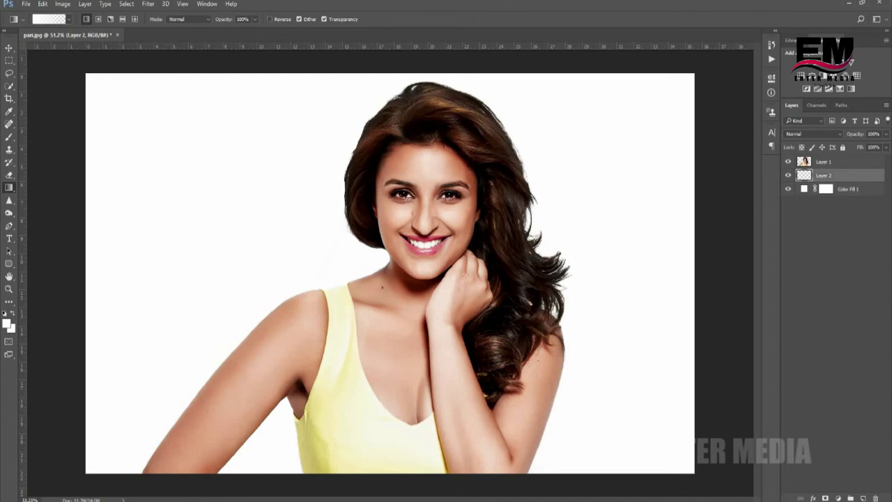
left_click(313, 320)
right_click(9, 187)
left_click(51, 188)
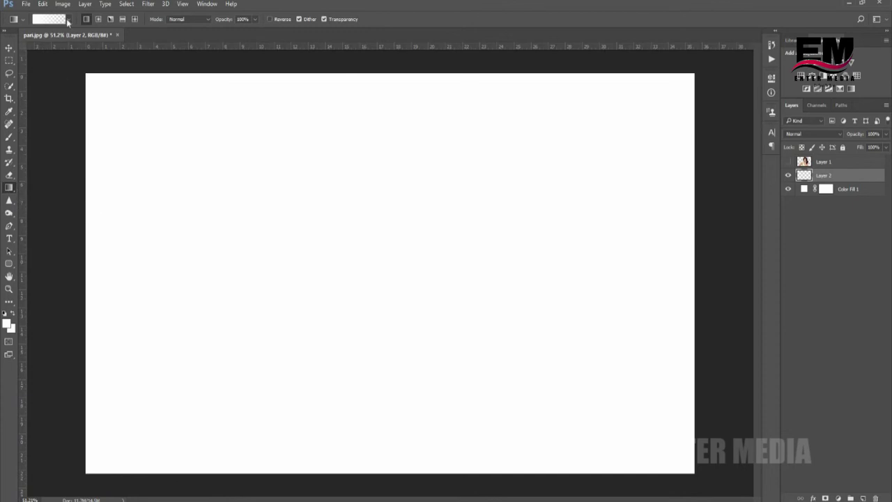
- Enlarge the gradient preset picker, browse the presets, and load a blue gradient preset
left_click(67, 19)
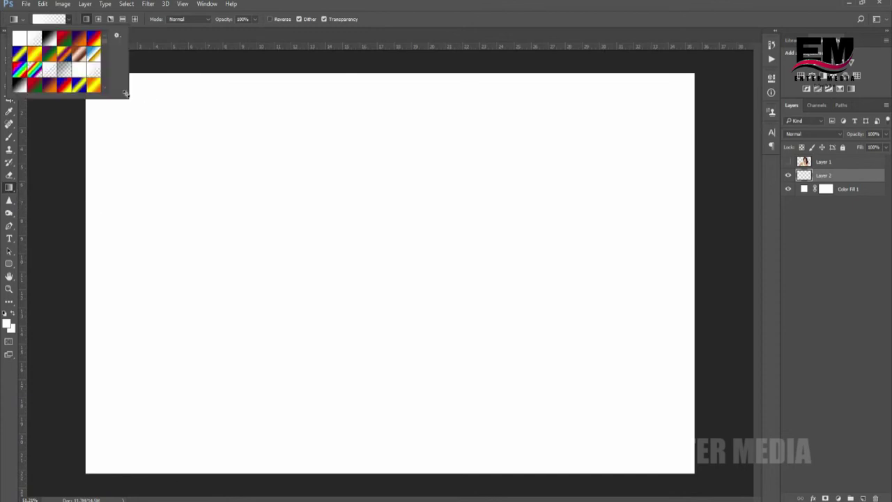
left_click_drag(125, 99, 212, 145)
scroll(100, 89, "down", 2)
scroll(103, 88, "down", 2)
scroll(103, 88, "up", 5)
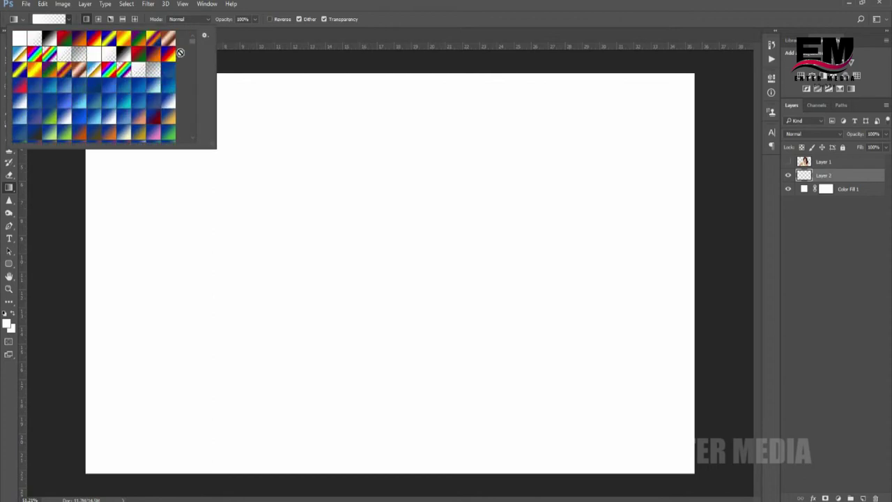
scroll(131, 82, "down", 3)
scroll(131, 82, "down", 3)
scroll(129, 80, "down", 2)
scroll(126, 79, "down", 2)
scroll(64, 64, "down", 3)
scroll(63, 64, "up", 3)
scroll(48, 73, "up", 3)
scroll(73, 78, "up", 3)
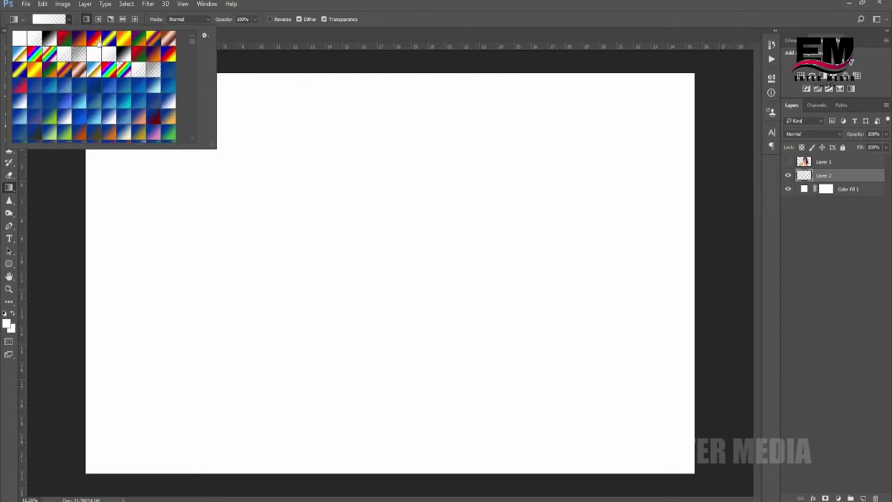
left_click(91, 117)
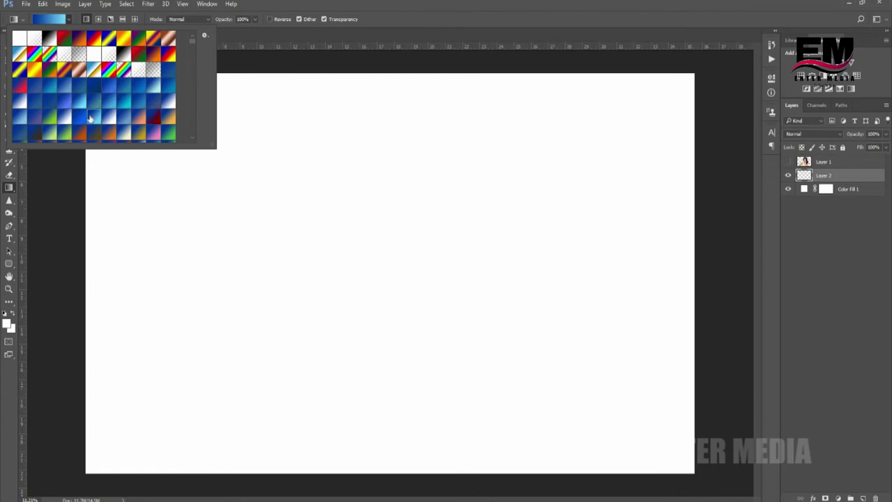
left_click(87, 19)
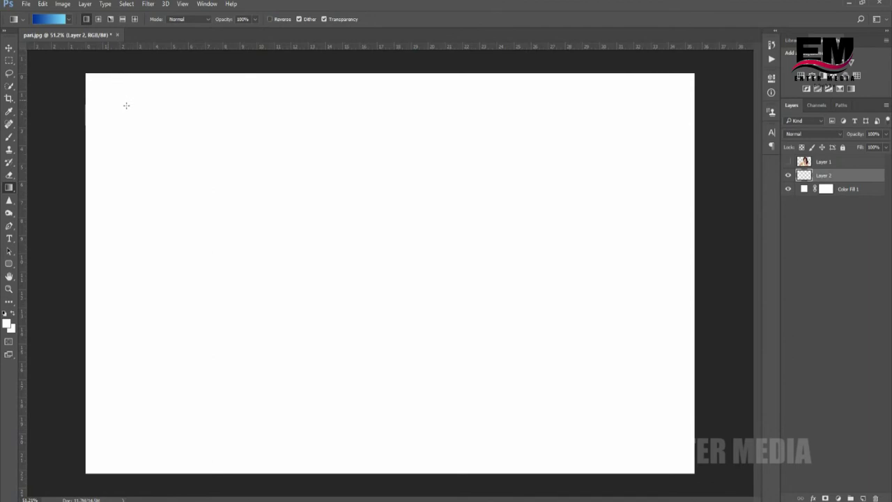
- Draw a trial blue gradient across Layer 2 from the left, then undo it
right_click(337, 123)
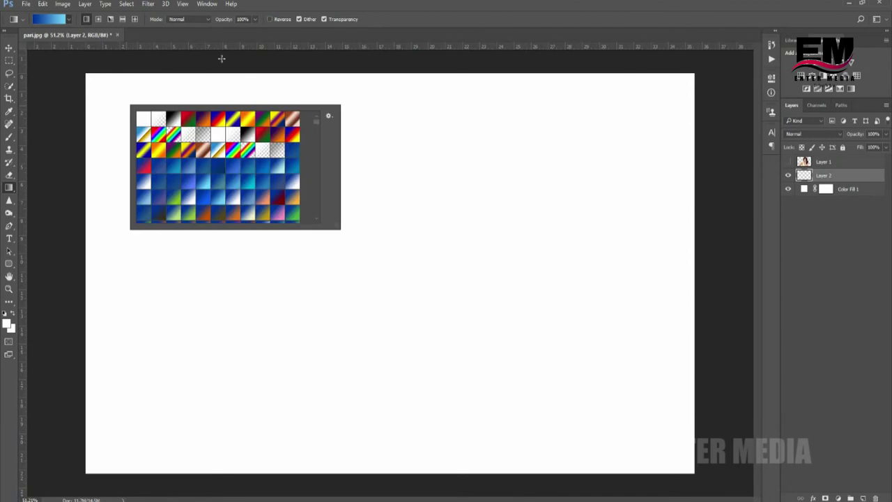
key("Escape")
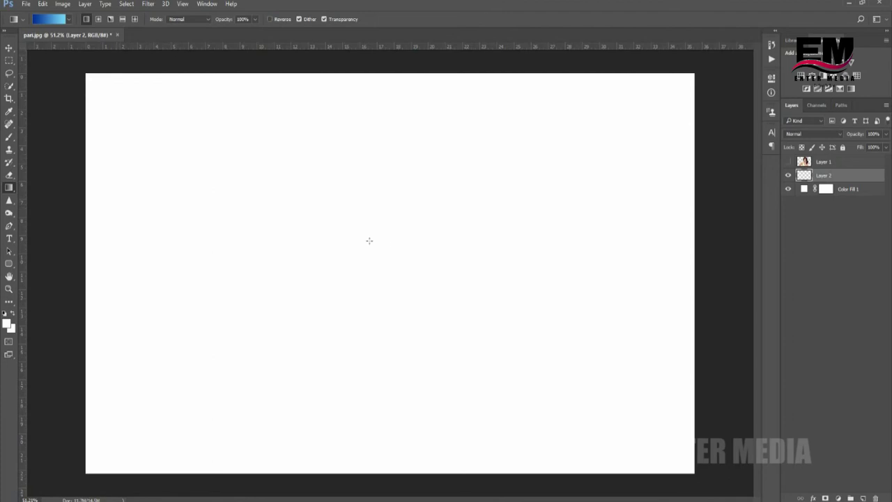
left_click_drag(115, 196, 391, 252)
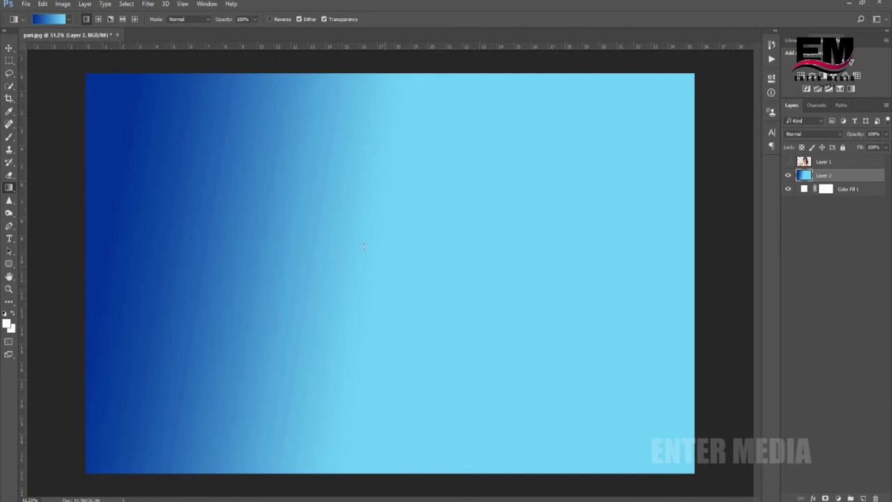
key("ctrl+z")
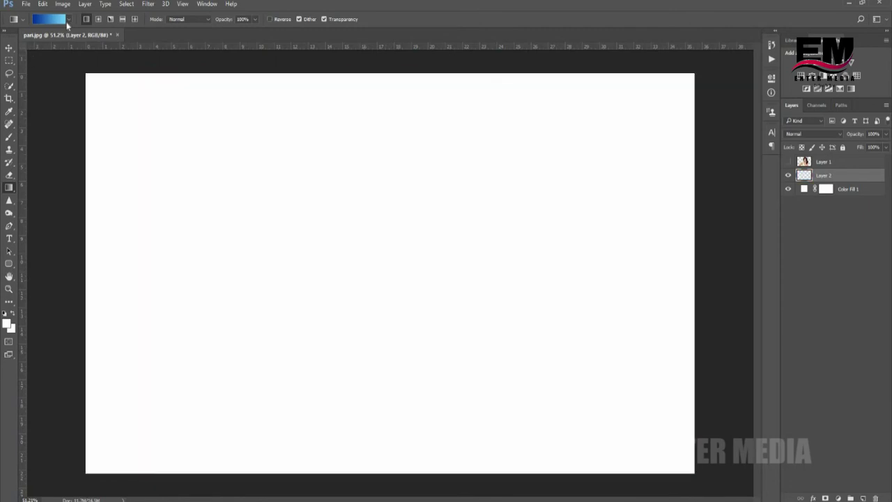
- Load the blue-red-yellow preset and try diagonal and horizontal linear gradients, undoing each
left_click(67, 20)
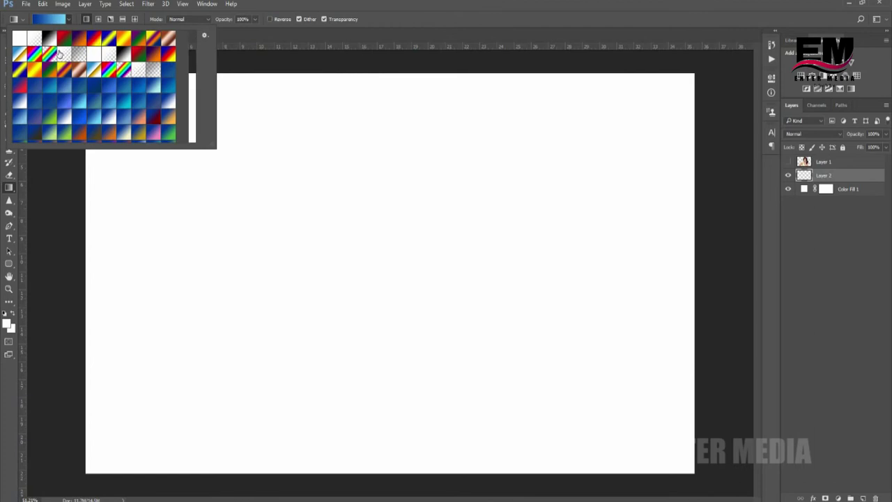
left_click(94, 37)
left_click_drag(205, 196, 523, 291)
key("ctrl+z")
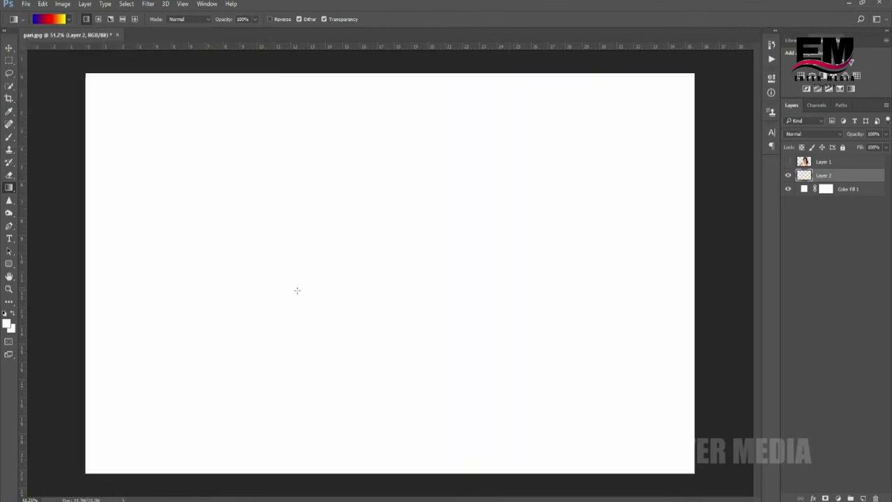
left_click_drag(171, 292, 458, 307)
key("ctrl+z")
- Try several radial gradients, then draw an angle gradient radiating from the upper left
left_click(98, 20)
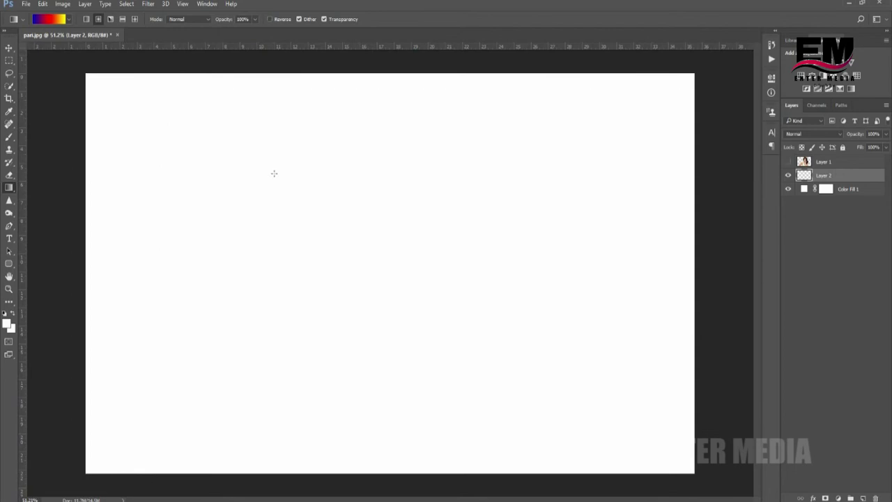
left_click_drag(315, 242, 322, 265)
key("ctrl+z")
left_click_drag(303, 235, 319, 265)
key("ctrl+z")
left_click_drag(536, 387, 537, 391)
key("ctrl+z")
left_click_drag(229, 172, 523, 282)
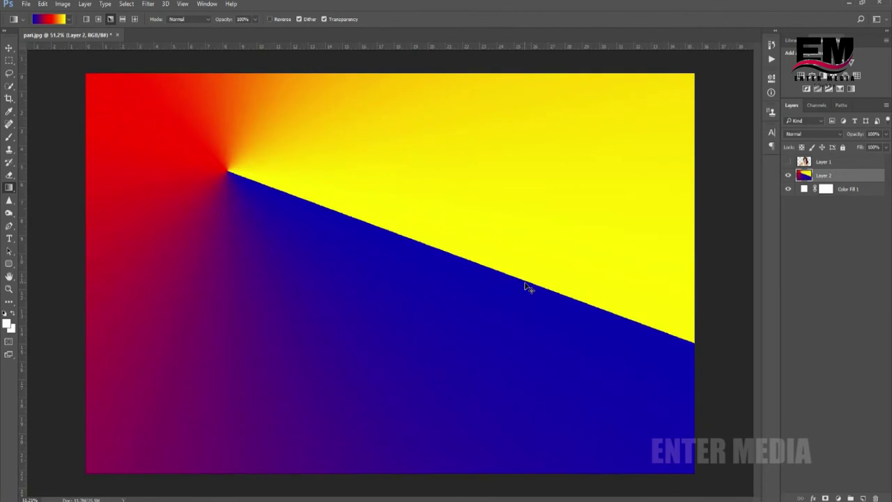
- Undo the angle and reflected fills, then try a horizontal linear gradient on Layer 2
key("ctrl+z")
left_click_drag(355, 253, 363, 259)
key("ctrl+z")
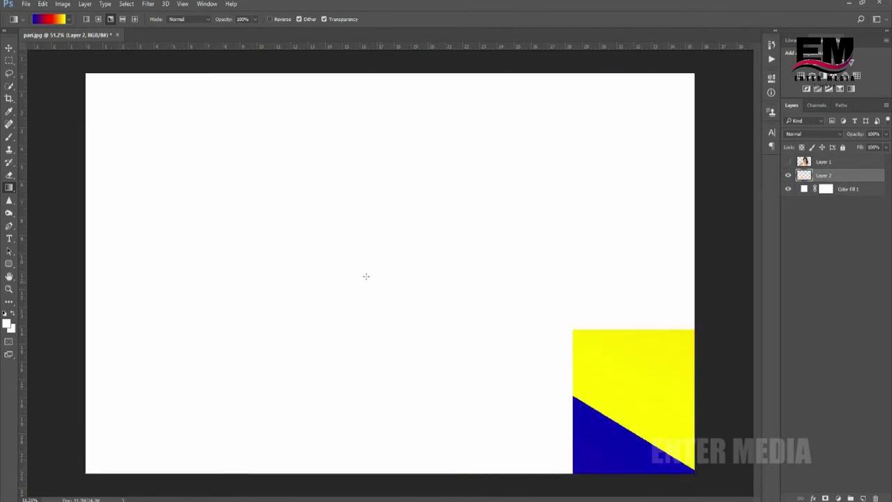
key("ctrl+z")
key("ctrl+z")
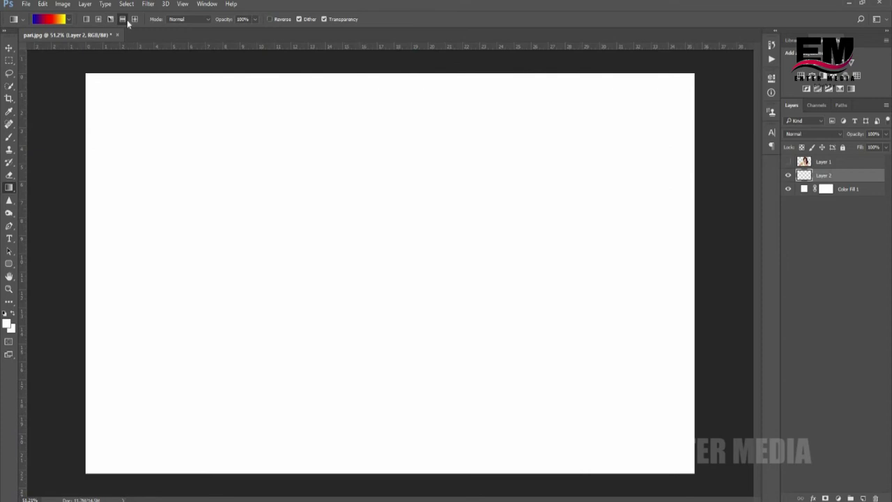
key("ctrl+z")
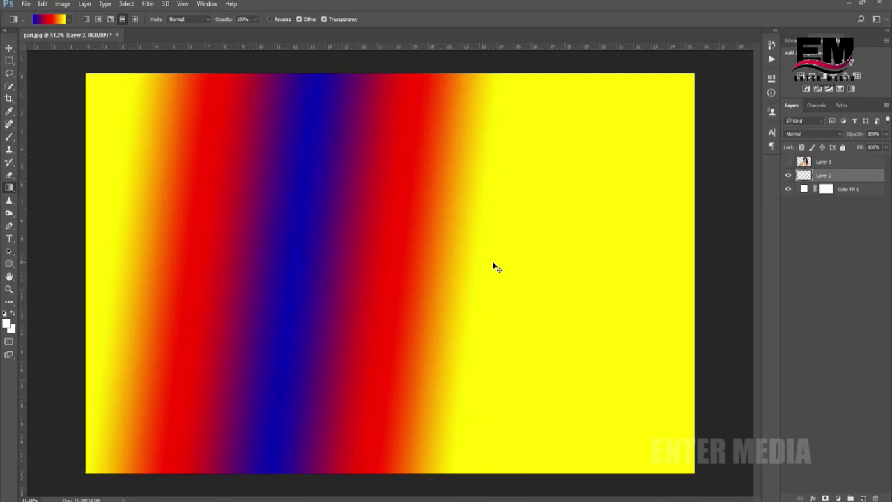
key("ctrl+z")
key("ctrl+z")
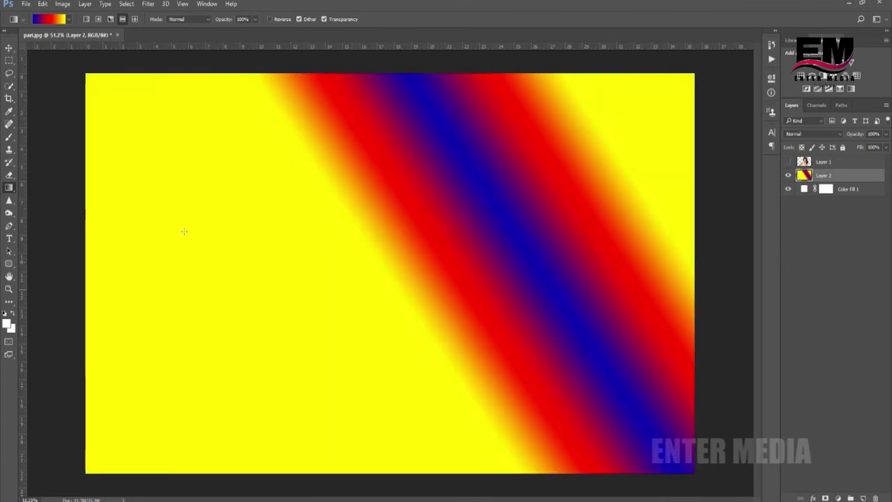
key("ctrl+z")
left_click_drag(87, 215, 406, 215)
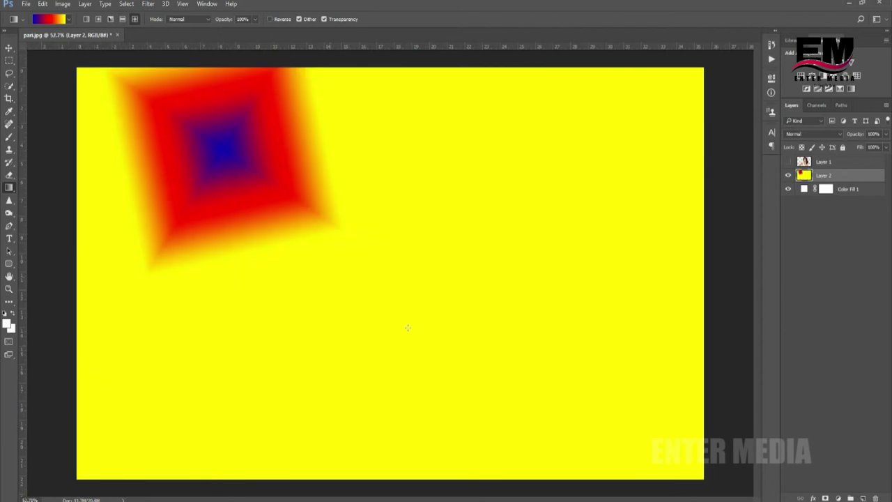
- Redraw a dark blue diamond gradient repeatedly until it glows near the top centre
left_click_drag(328, 279, 388, 319)
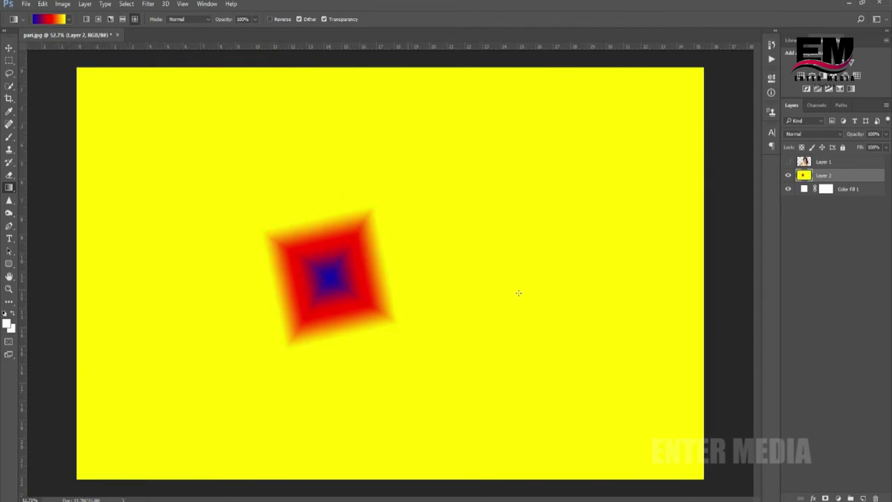
left_click_drag(422, 237, 392, 293)
left_click_drag(210, 202, 578, 345)
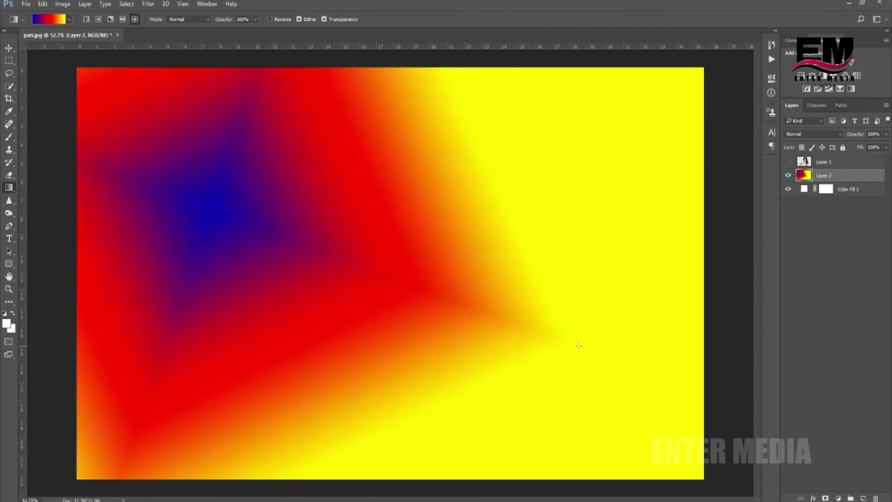
left_click_drag(289, 237, 337, 295)
left_click_drag(339, 239, 269, 295)
left_click_drag(390, 258, 232, 179)
left_click_drag(319, 297, 395, 193)
left_click_drag(233, 228, 246, 326)
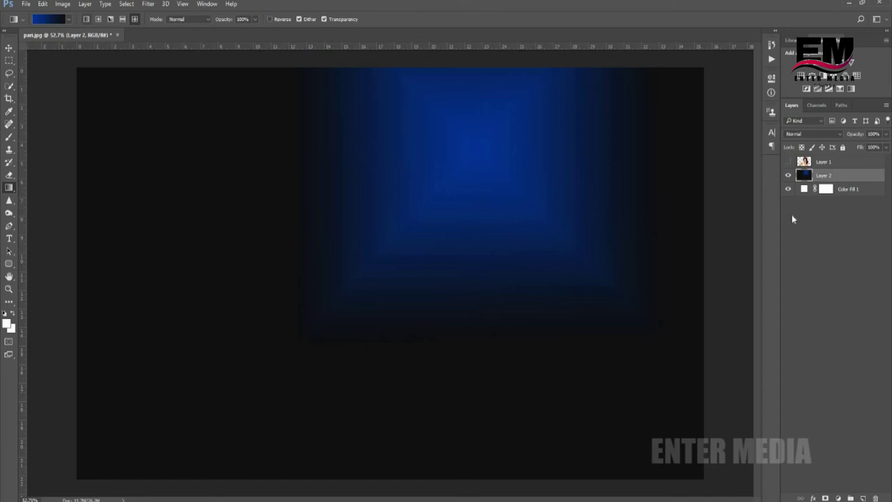
- Show the portrait again and try blue glow and blue-to-red linear gradients behind it
left_click(789, 162)
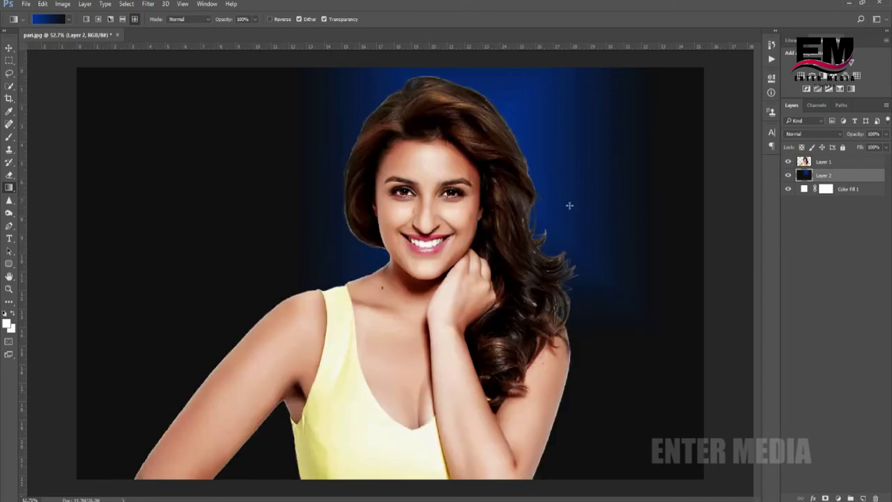
left_click_drag(314, 139, 669, 383)
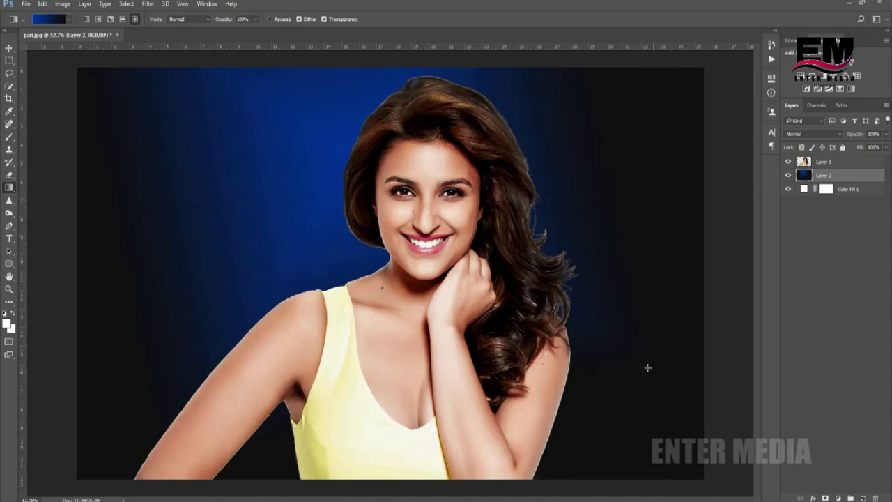
left_click(68, 20)
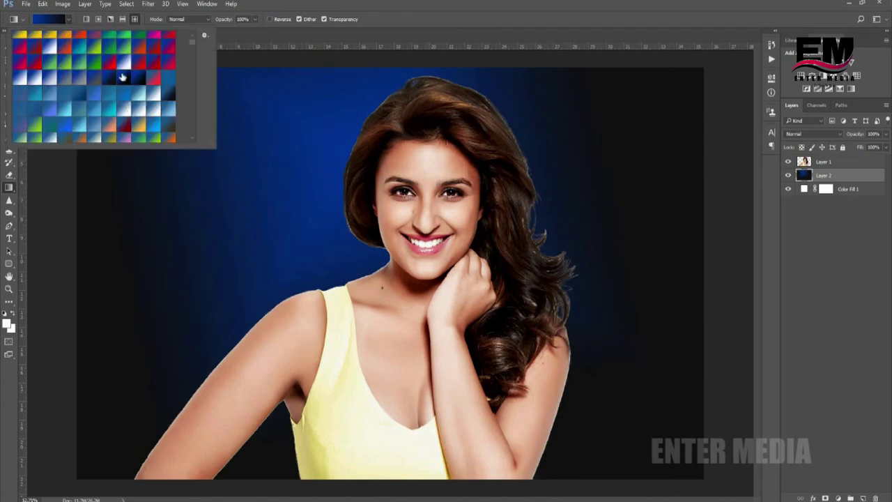
left_click_drag(328, 105, 390, 181)
left_click_drag(202, 237, 493, 237)
left_click_drag(344, 226, 625, 363)
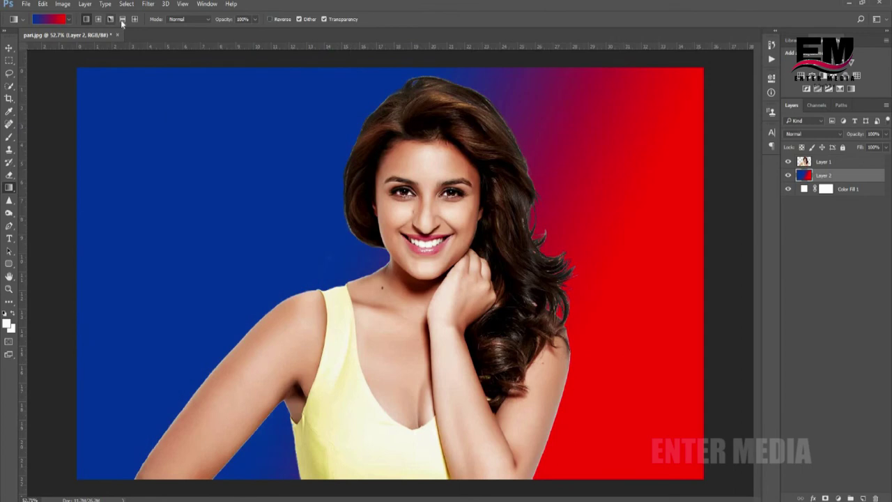
- Try radial and diamond gradients behind the head, then undo the last fill, leaving teal
left_click(99, 19)
mouse_move(193, 148)
left_mouse_down()
mouse_move(482, 147)
mouse_move(373, 213)
left_mouse_up()
left_click_drag(425, 188, 174, 296)
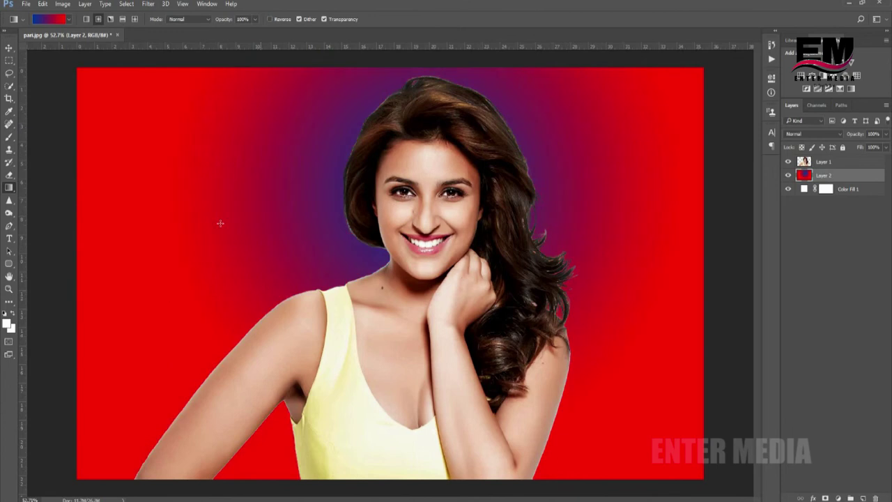
left_click(134, 20)
mouse_move(326, 183)
left_mouse_down()
mouse_move(209, 174)
mouse_move(450, 292)
left_mouse_up()
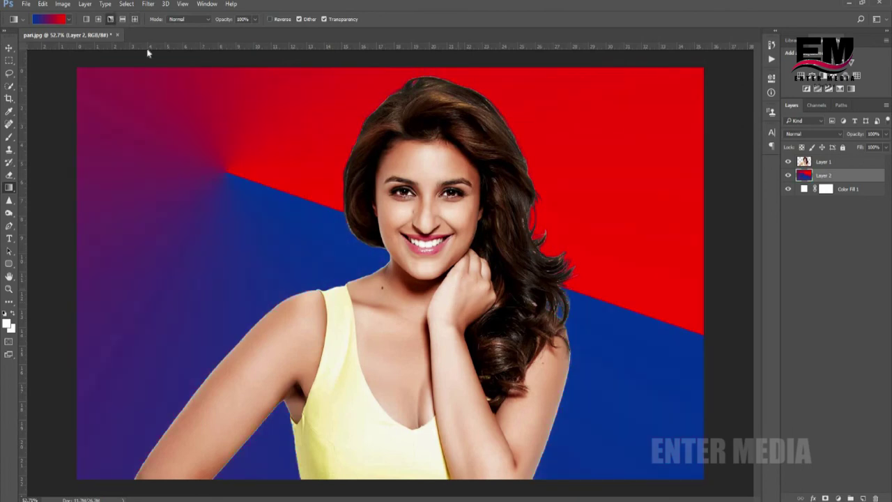
key("ctrl+z")
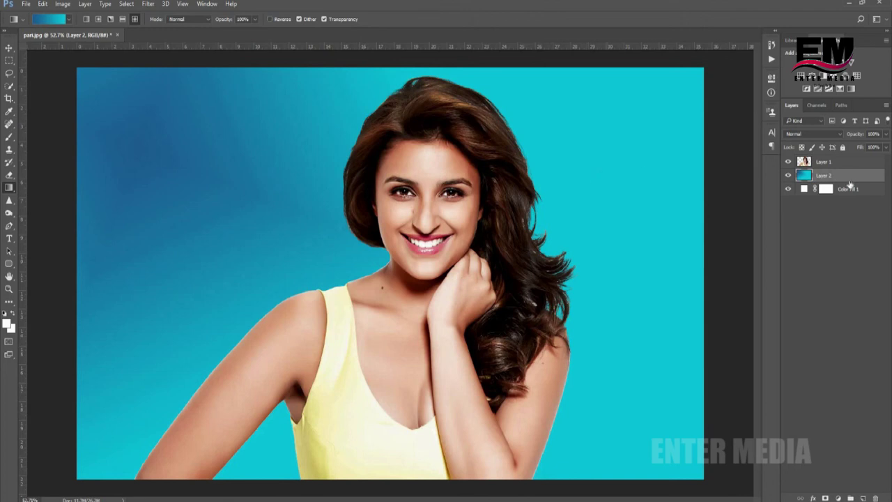
- Open Layer 2's layer style settings and enable the Gradient Overlay effect
double_click(870, 176)
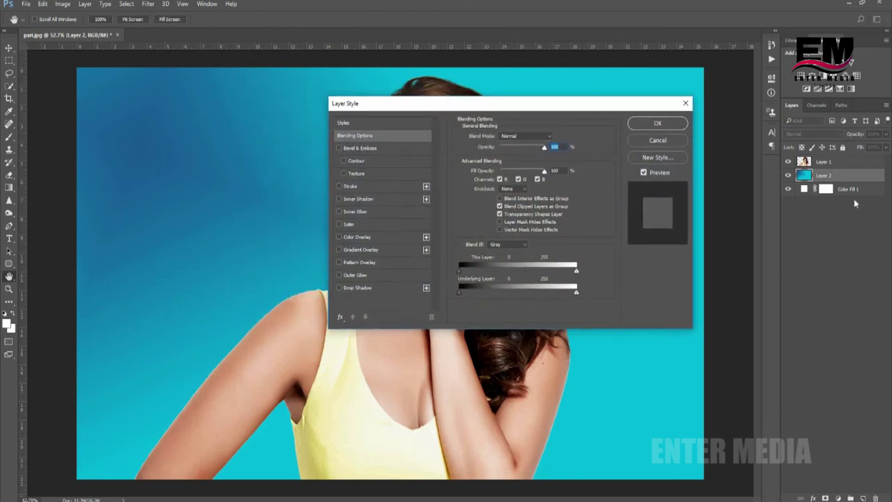
key("Escape")
double_click(860, 175)
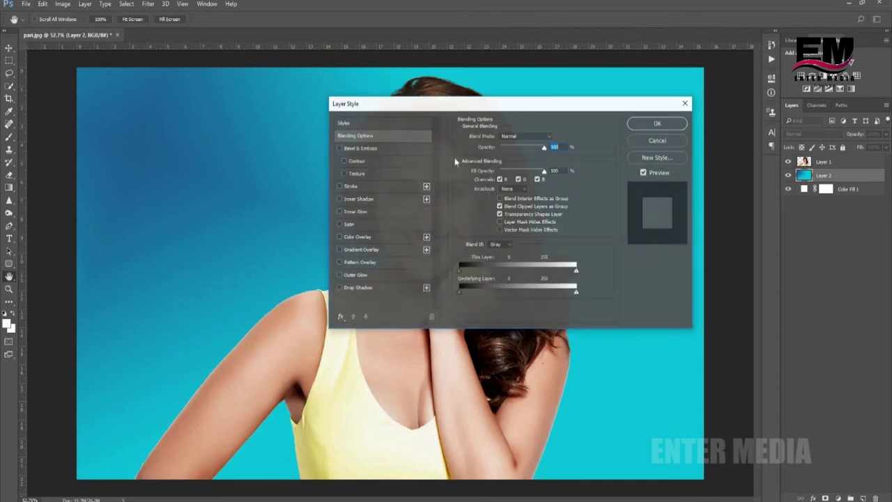
left_click(376, 251)
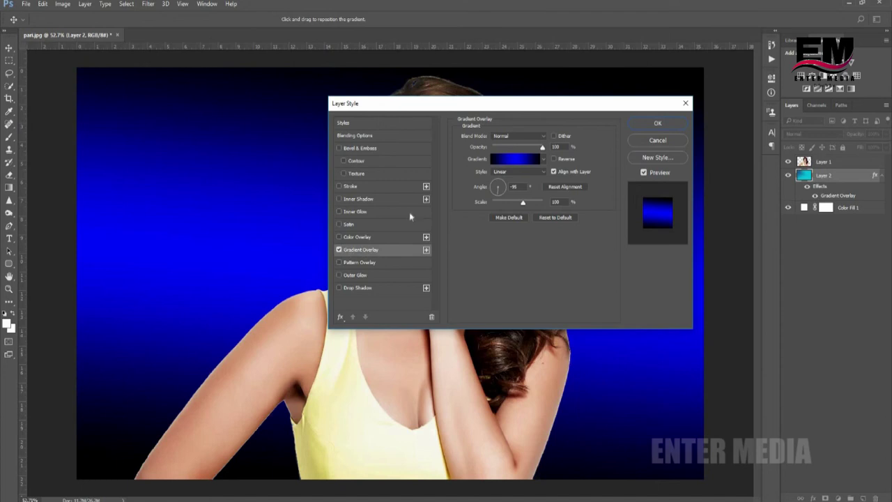
left_click_drag(488, 103, 547, 139)
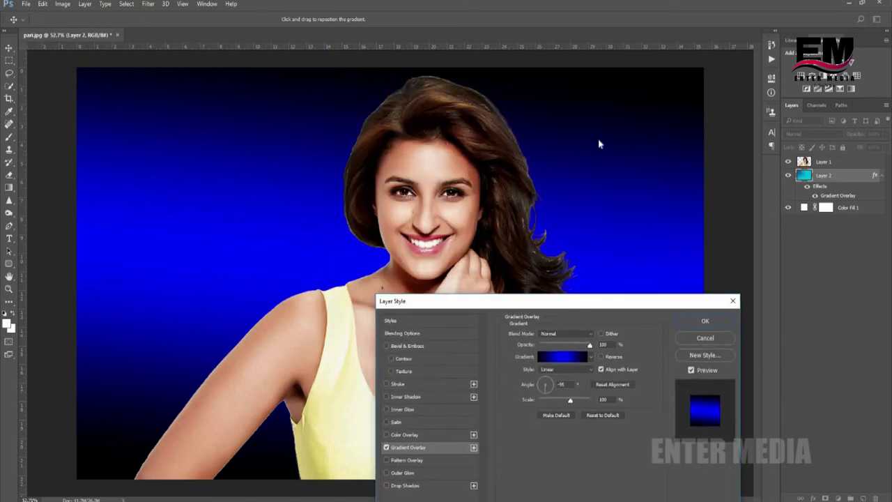
- In the Gradient Editor, compare presets and apply the blue-to-yellow one to the overlay
left_click(589, 198)
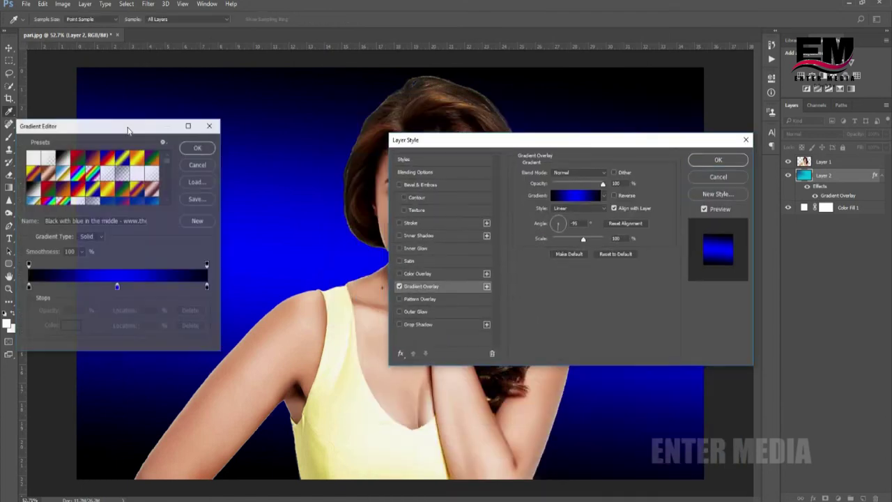
mouse_move(70, 126)
left_mouse_down()
mouse_move(548, 103)
mouse_move(152, 106)
left_mouse_up()
left_click(209, 180)
left_click(209, 183)
left_click(223, 172)
scroll(203, 175, "down", 3)
scroll(168, 163, "down", 2)
left_click(167, 163)
left_click(155, 171)
left_click(219, 162)
scroll(219, 162, "down", 2)
left_click(214, 172)
scroll(214, 173, "down", 2)
scroll(213, 173, "down", 2)
left_click(110, 174)
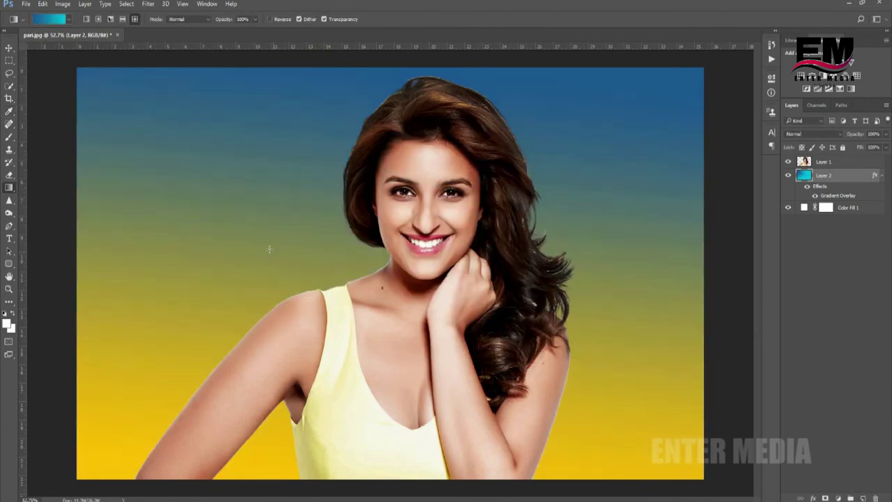